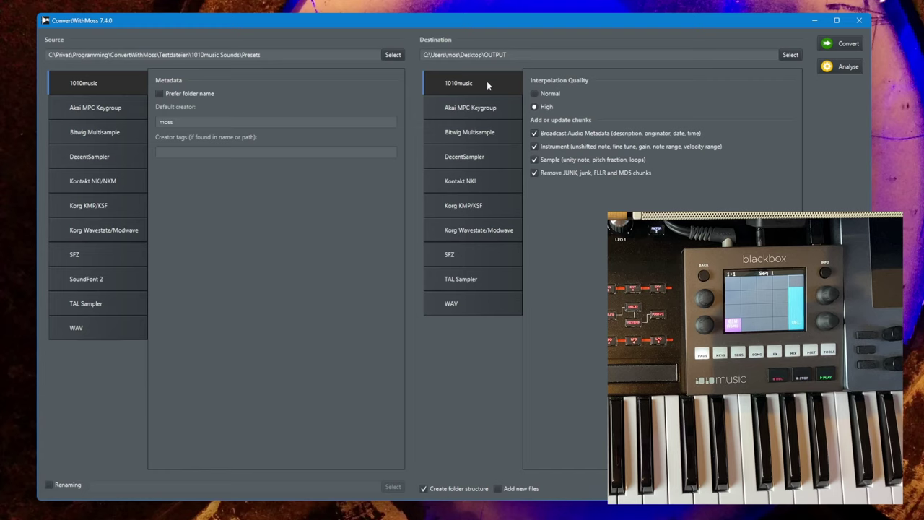
Step: Set WAV as both the destination and the source format
click(498, 305)
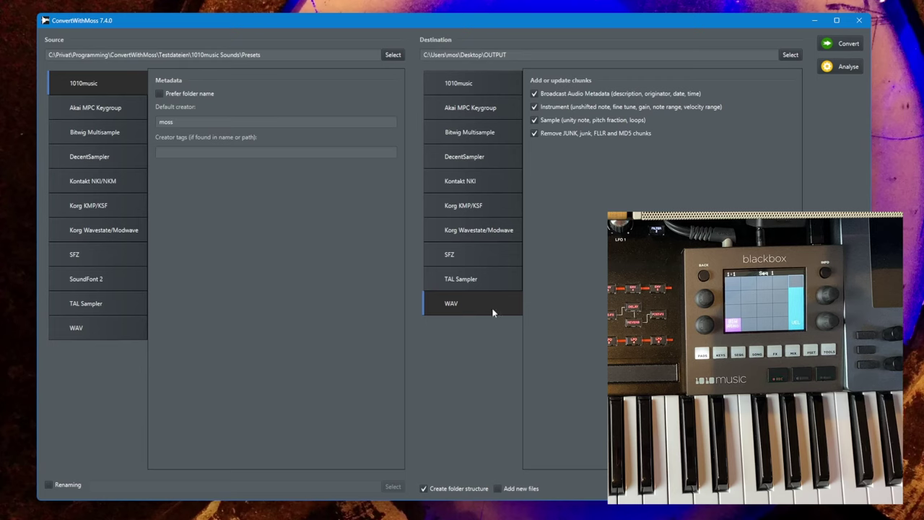
click(105, 328)
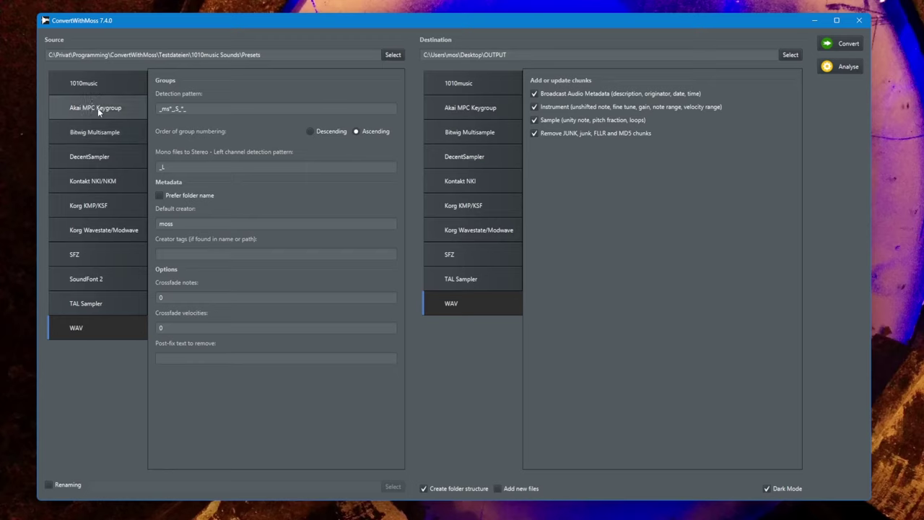
Step: Make Kontakt NKI/NKM the source format and enable removing JUNK, FLLR and MD5 chunks
click(121, 109)
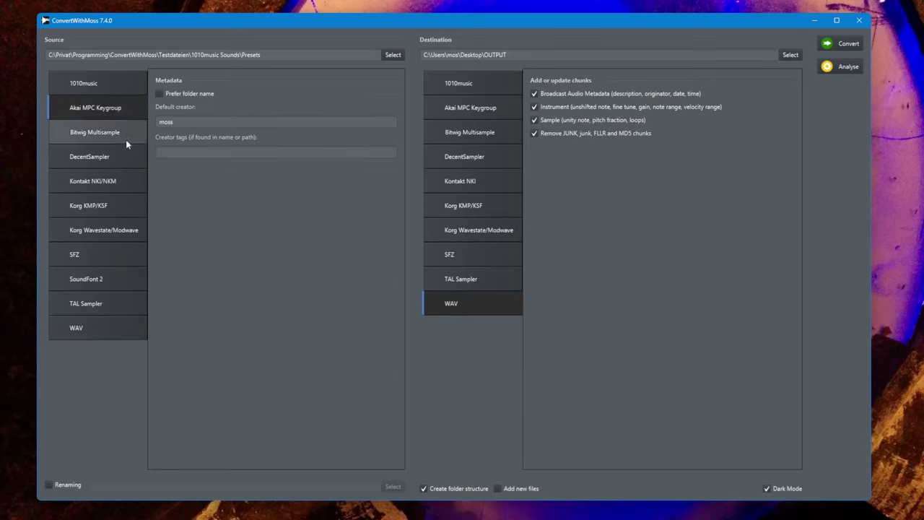
click(111, 182)
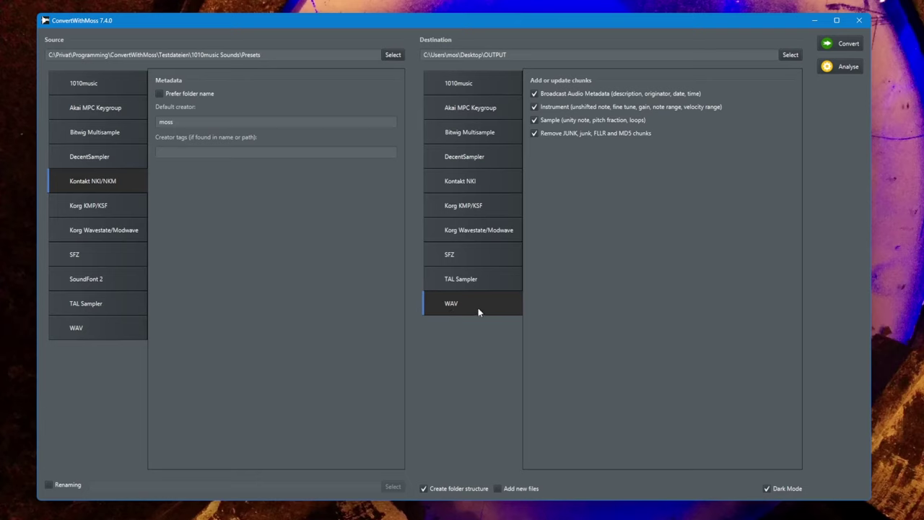
click(535, 107)
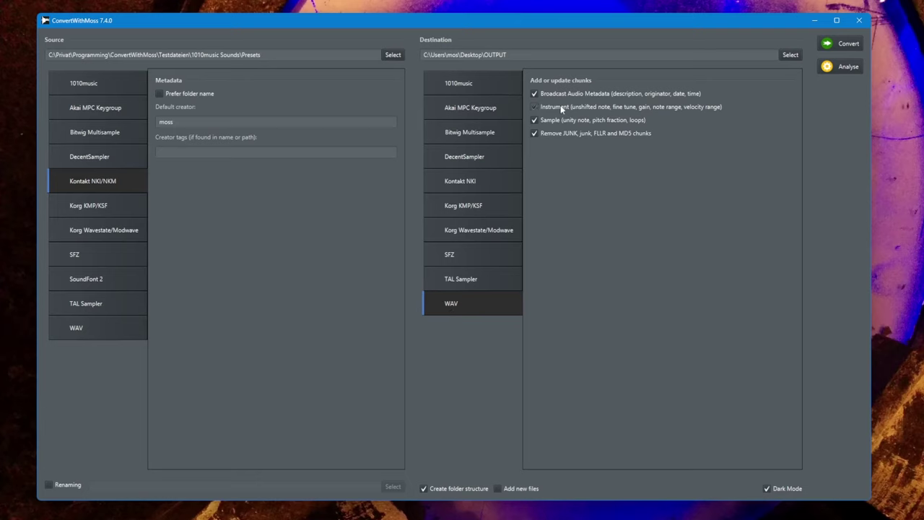
click(671, 109)
click(641, 120)
click(534, 133)
Step: Toggle the Instrument and Sample chunk options, leaving both enabled
click(581, 121)
click(589, 106)
click(609, 120)
click(586, 108)
click(584, 120)
click(615, 119)
click(621, 107)
click(610, 120)
Step: Toggle the Broadcast Audio Metadata chunk option on and off several times
click(561, 99)
click(561, 99)
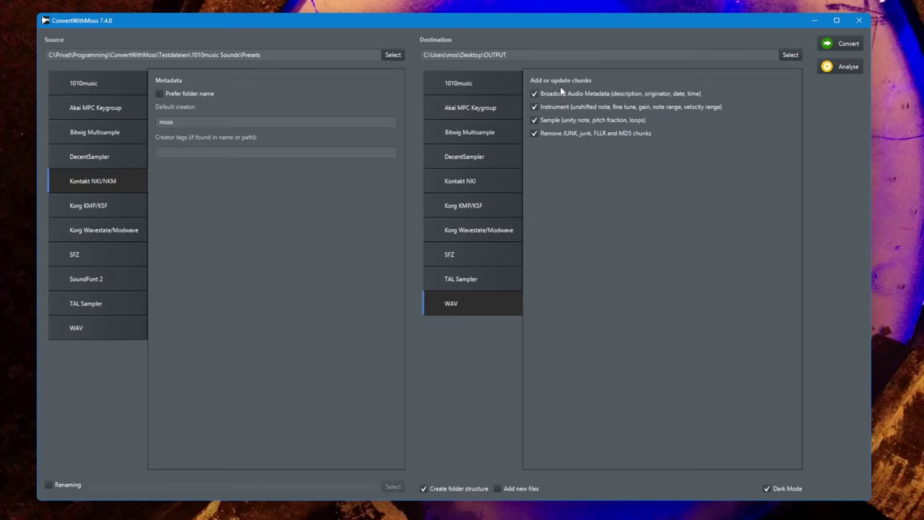
click(602, 100)
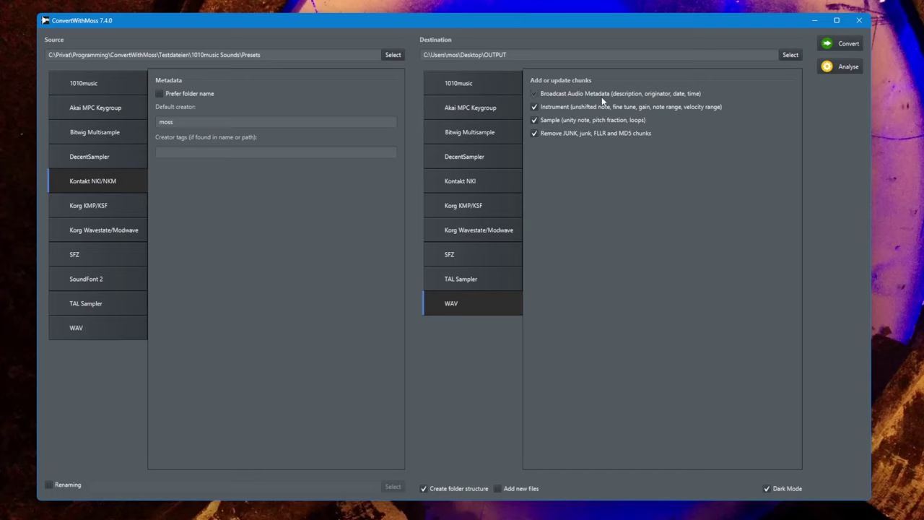
click(677, 100)
click(691, 101)
click(664, 94)
click(682, 93)
click(701, 94)
click(540, 95)
Step: Re-enable Broadcast Audio Metadata and toggle JUNK, FLLR and MD5 removal, leaving it on
click(659, 92)
click(537, 135)
click(536, 134)
click(628, 139)
click(636, 134)
click(602, 134)
click(565, 134)
Step: Keep Broadcast Audio Metadata enabled and make WAV the source format again
click(548, 95)
click(573, 94)
click(92, 325)
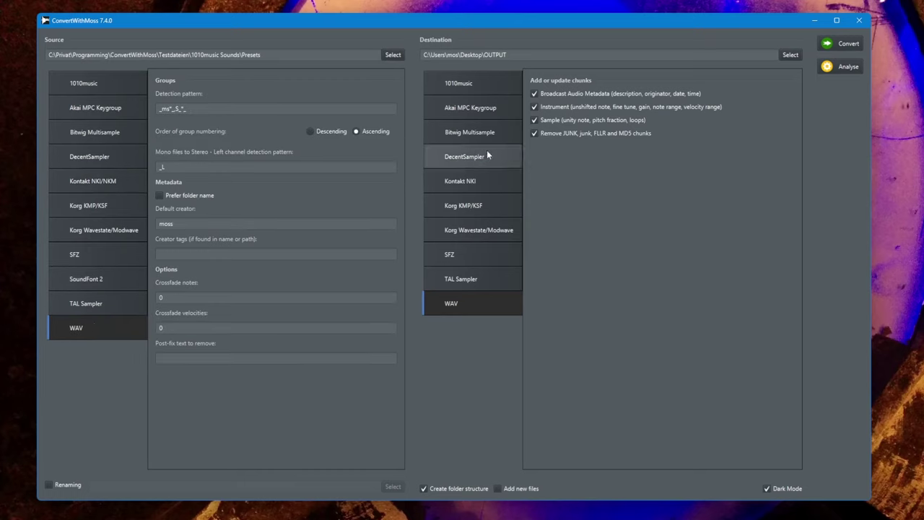
Step: Compare Kontakt NKI and DecentSampler output options, then make 1010music the destination with High interpolation
click(476, 179)
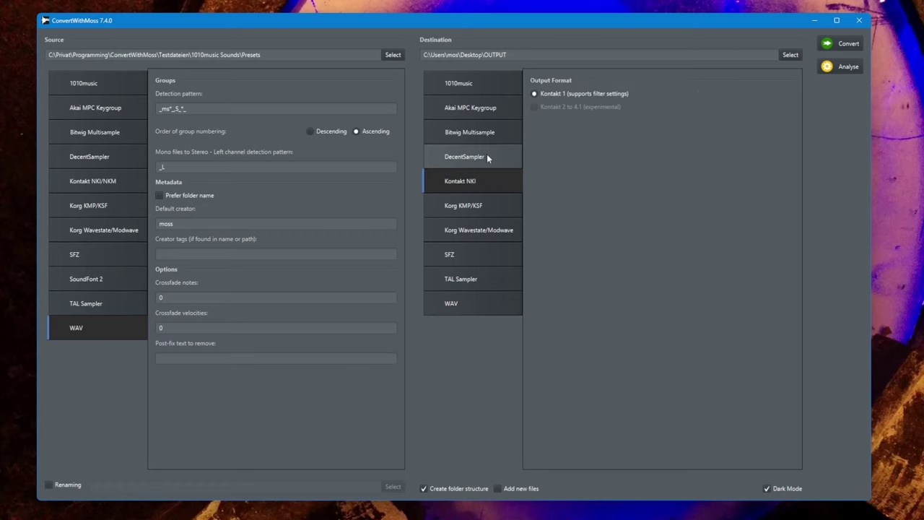
click(488, 156)
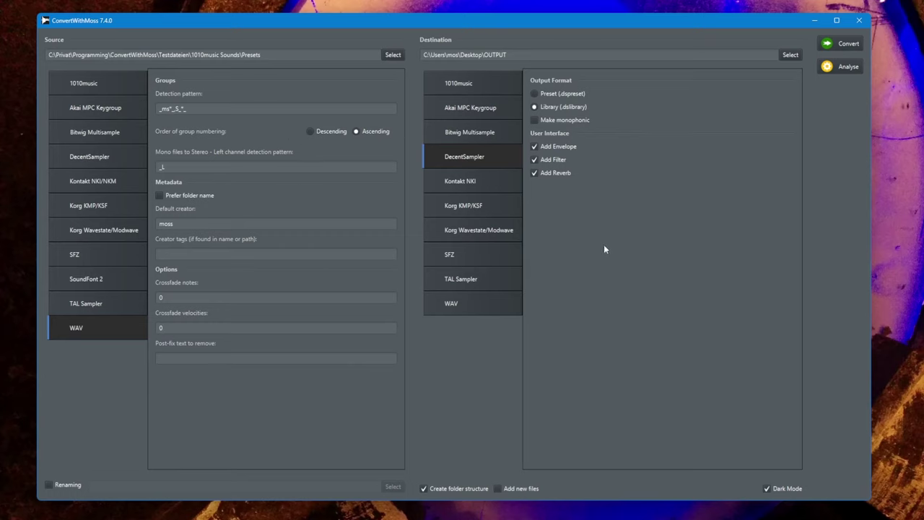
click(489, 309)
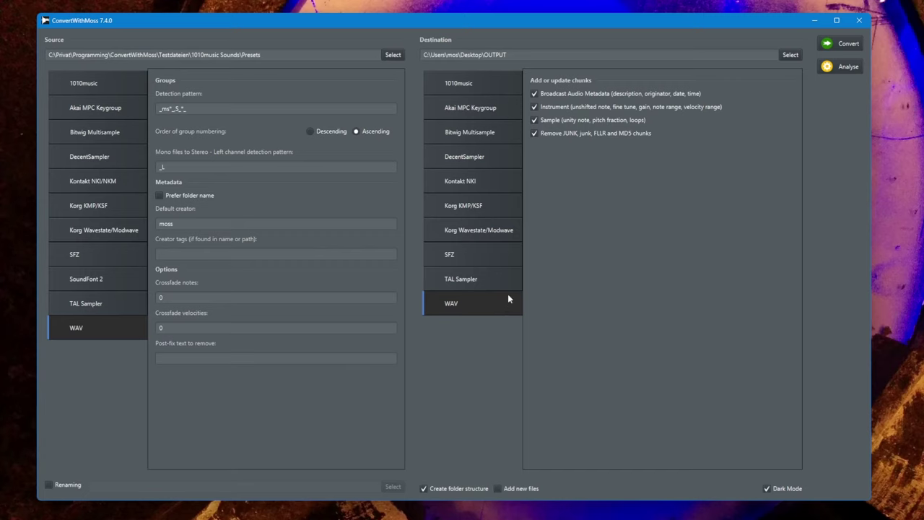
click(628, 94)
click(627, 94)
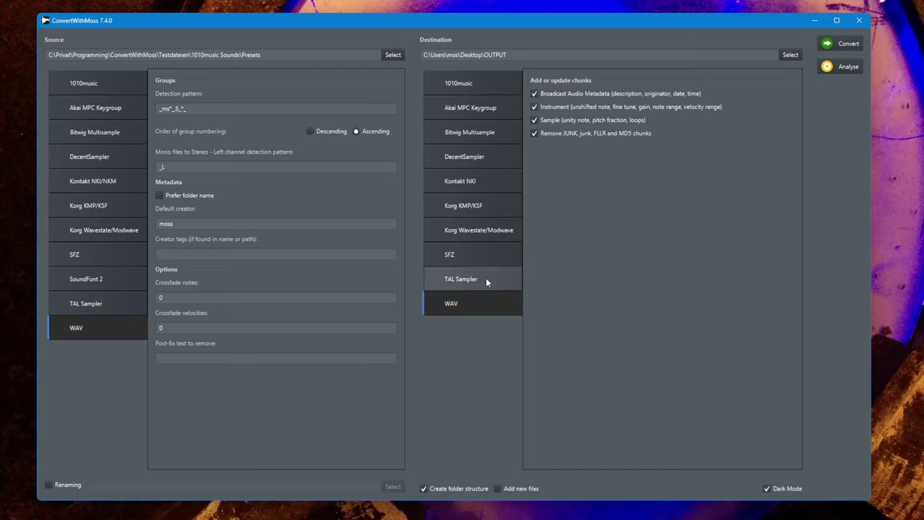
click(485, 85)
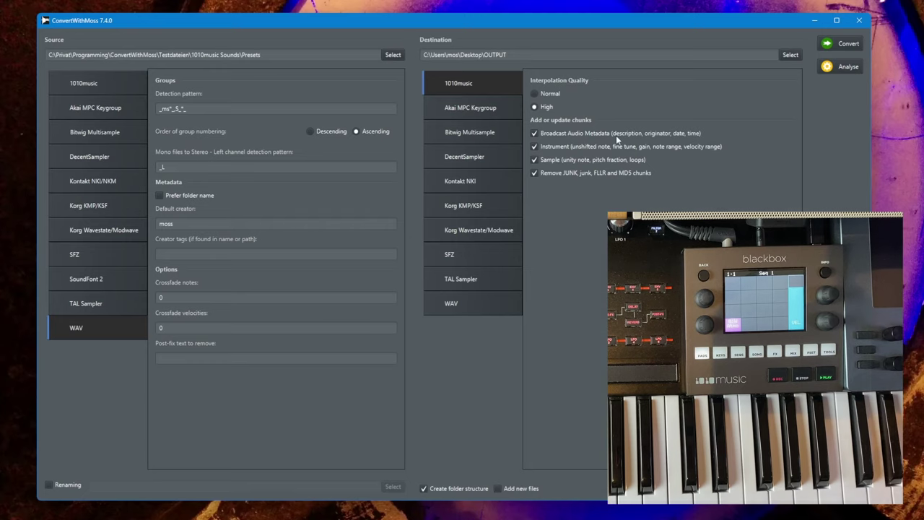
Step: Set the destination to Bitwig Multisample after toggling the WAV chunk options
click(548, 135)
click(549, 135)
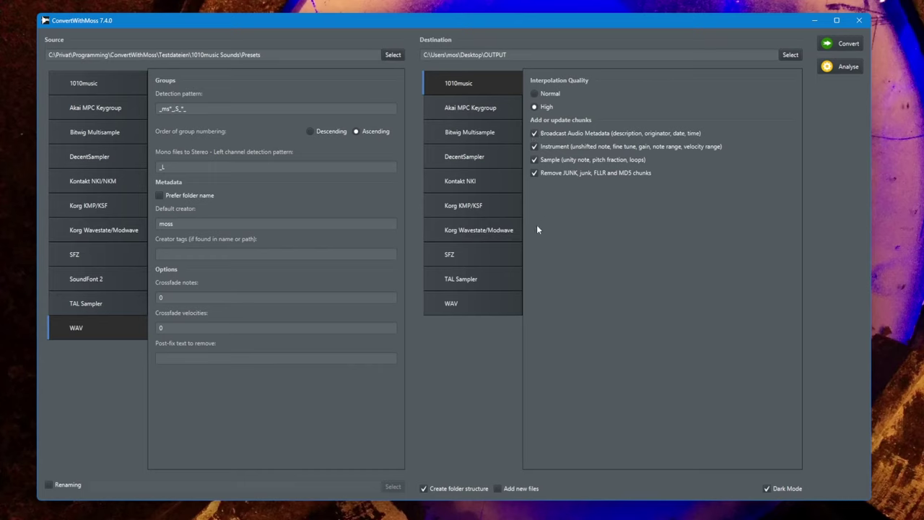
click(544, 146)
click(485, 134)
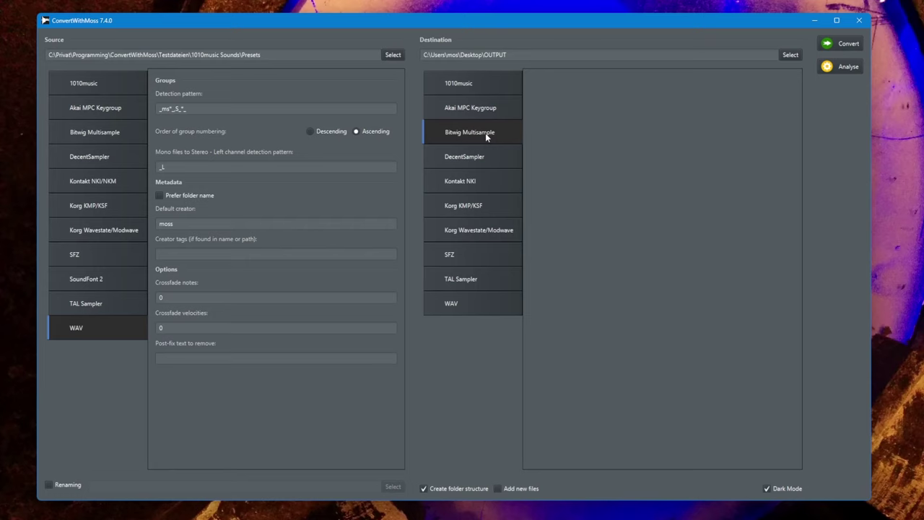
Step: Switch the destination back to 1010music, keeping High interpolation and all four chunk options
click(498, 84)
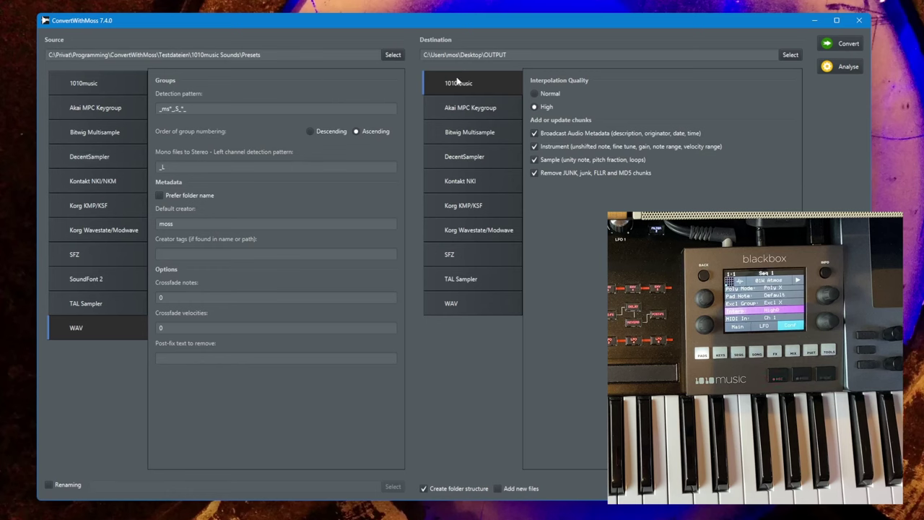
Step: Make Kontakt NKI/NKM the source and browse the source folder to Kontakt › 08 Pad › Pad
click(98, 183)
click(392, 54)
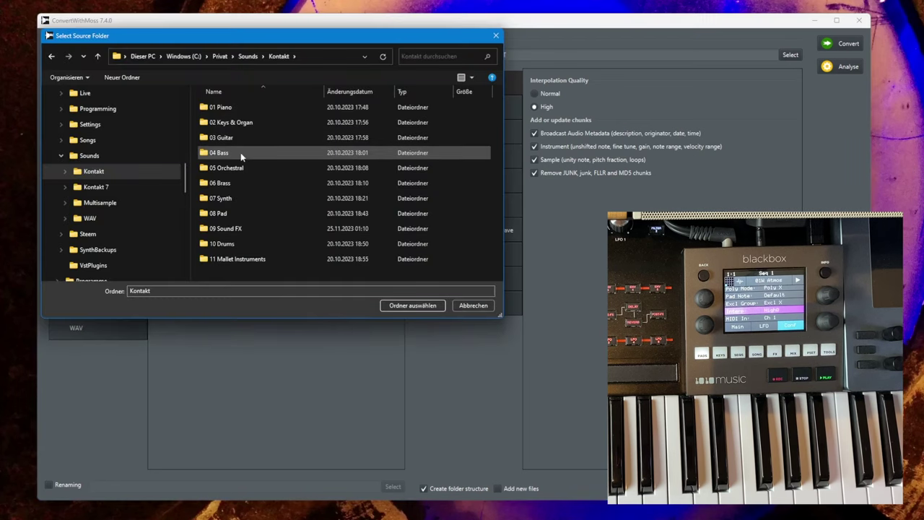
double_click(244, 213)
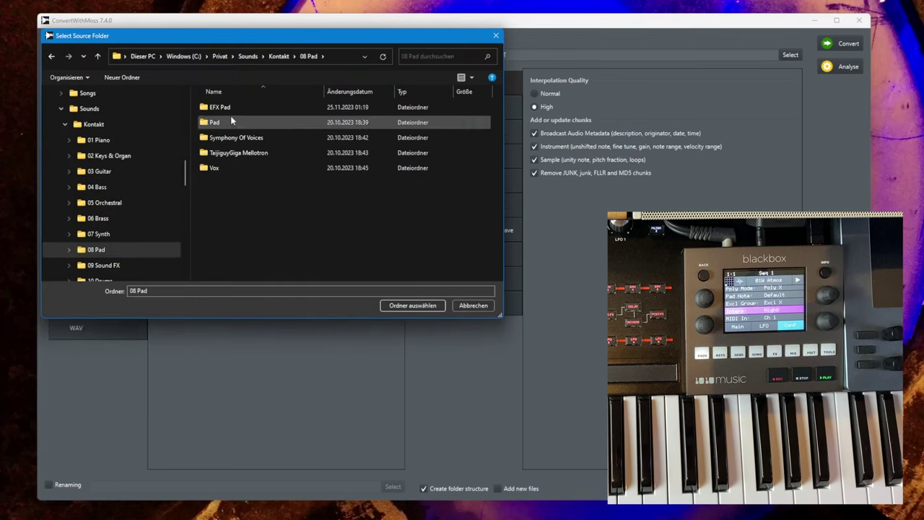
double_click(224, 124)
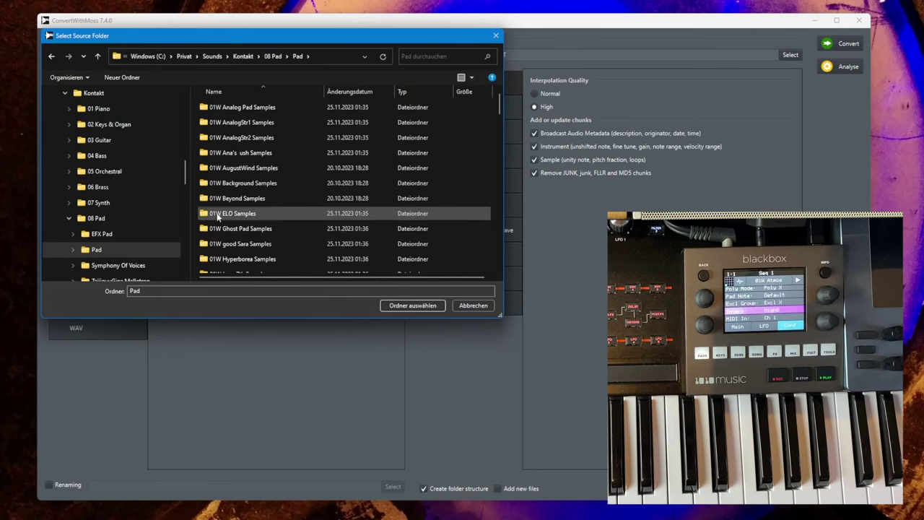
scroll(310, 203, down, 2)
scroll(338, 200, down, 4)
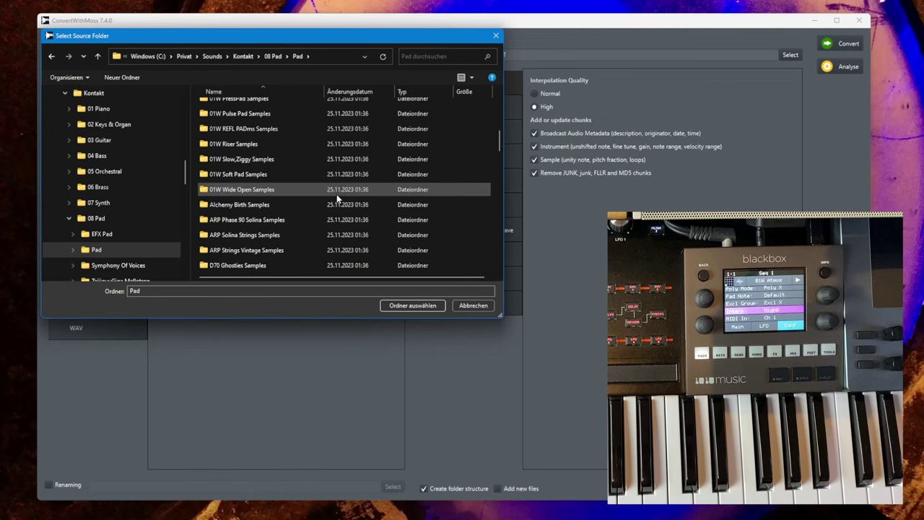
Step: Confirm the Pad source folder, start the Kontakt-to-1010music conversion, then cancel it
click(412, 305)
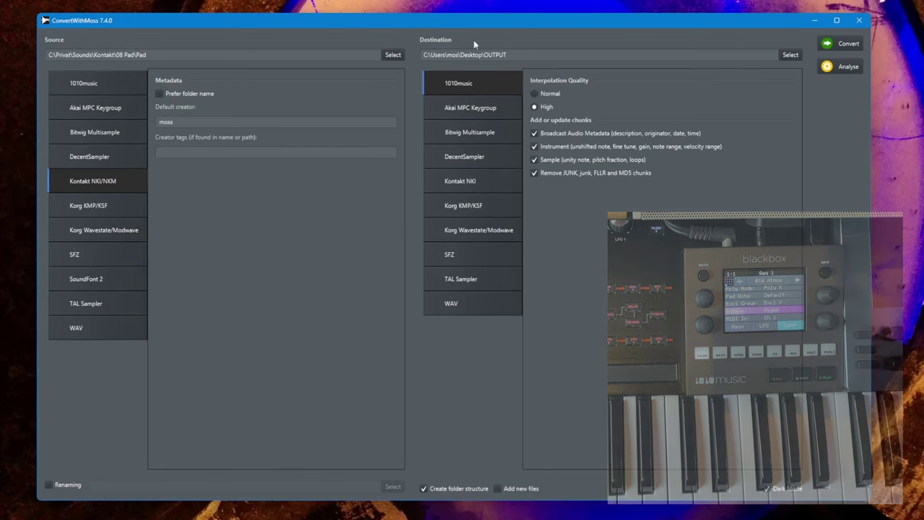
click(849, 43)
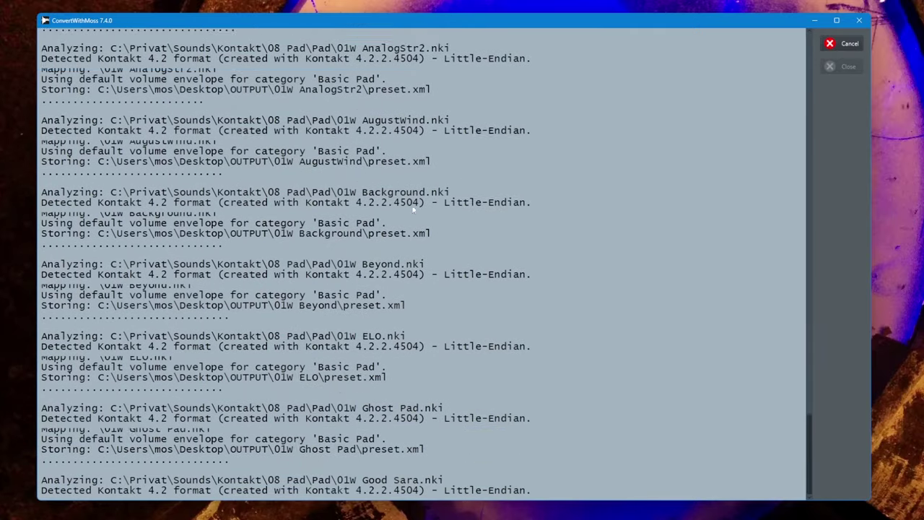
click(845, 43)
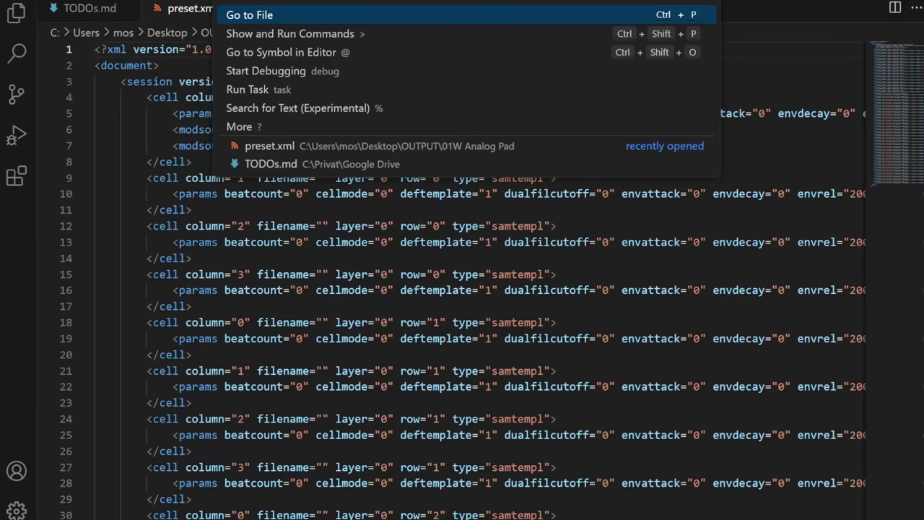
Step: Open 01W Analog Pad's preset.xml and select the last sample entry's file name
key(Escape)
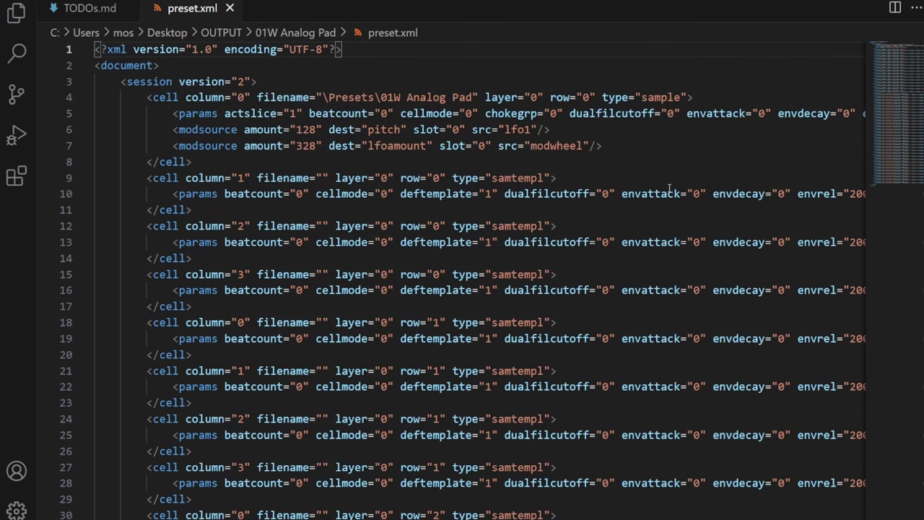
click(915, 120)
scroll(915, 120, down, 18)
click(251, 341)
drag(251, 340, 455, 341)
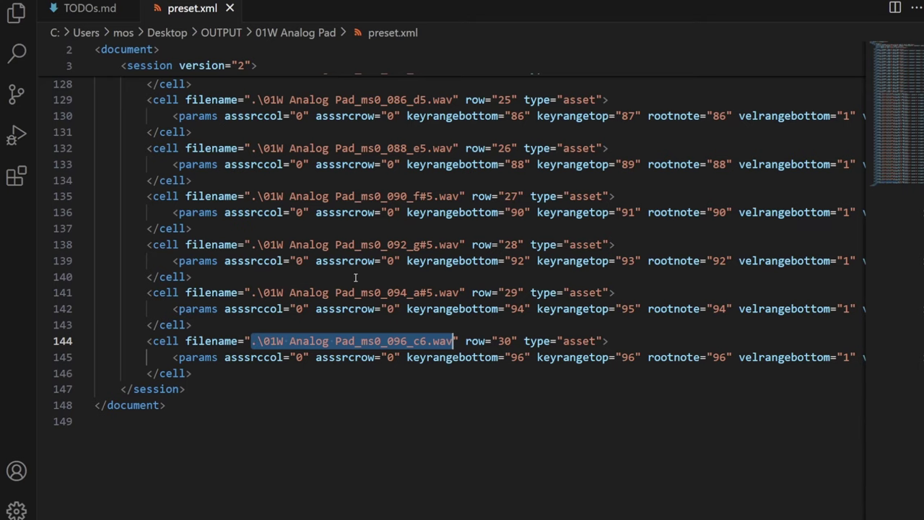
scroll(355, 278, up, 10)
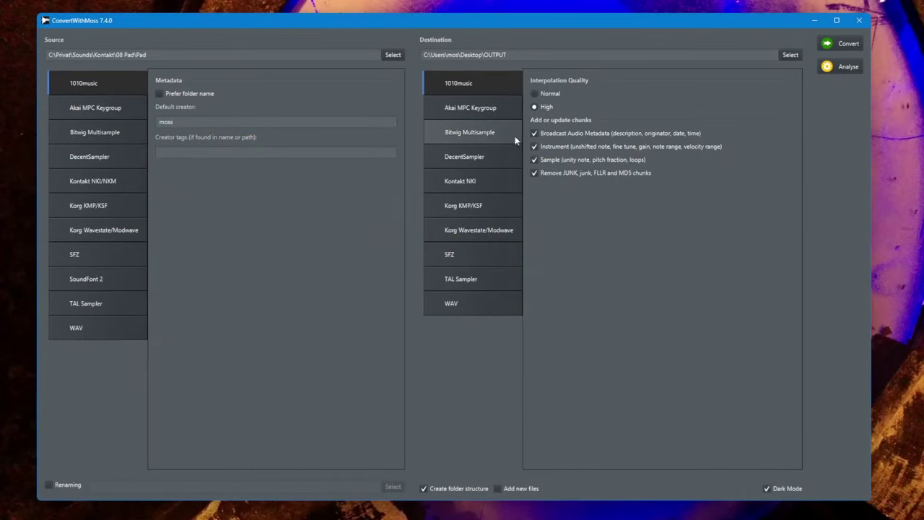
Step: Make Bitwig Multisample the destination and browse the source picker to Testdateien › 1010music Sounds › Presets
click(496, 138)
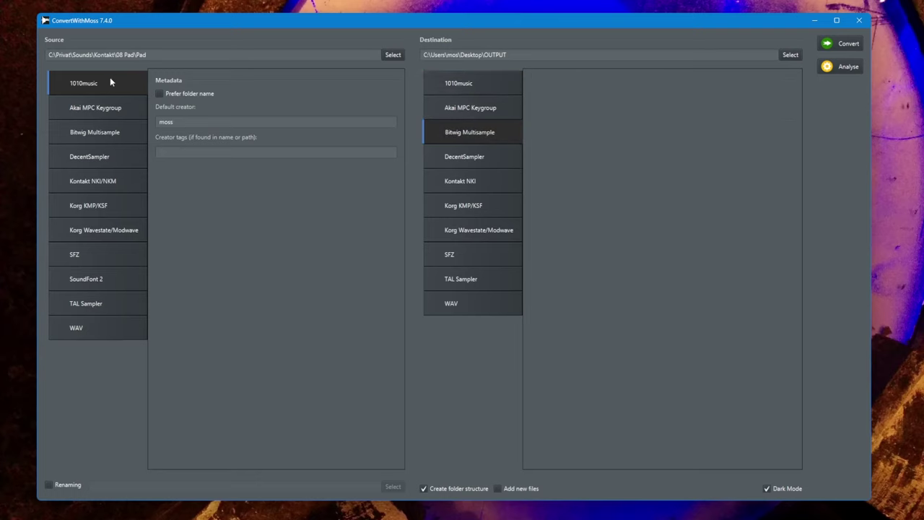
click(392, 55)
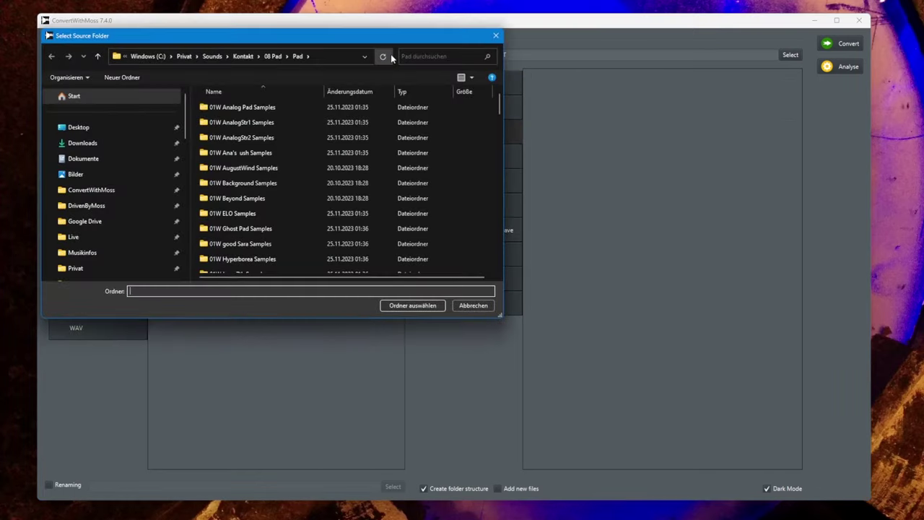
click(95, 190)
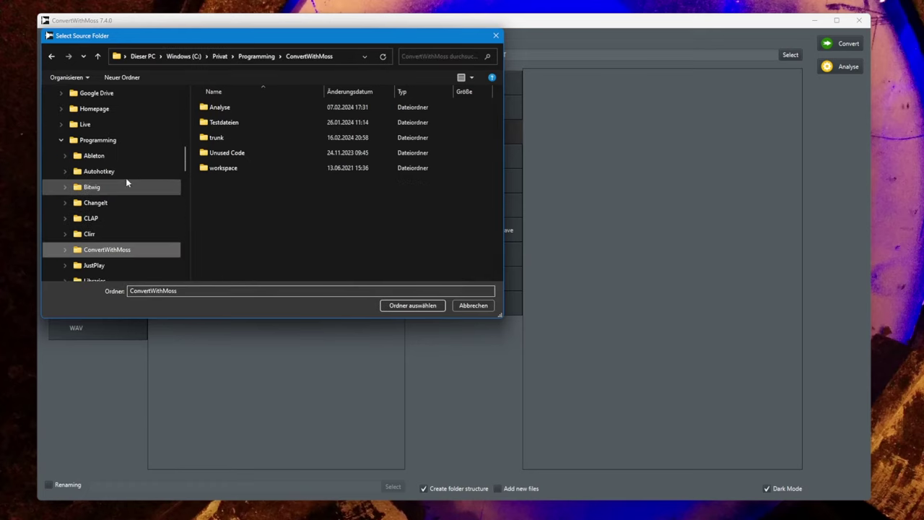
double_click(223, 122)
double_click(246, 107)
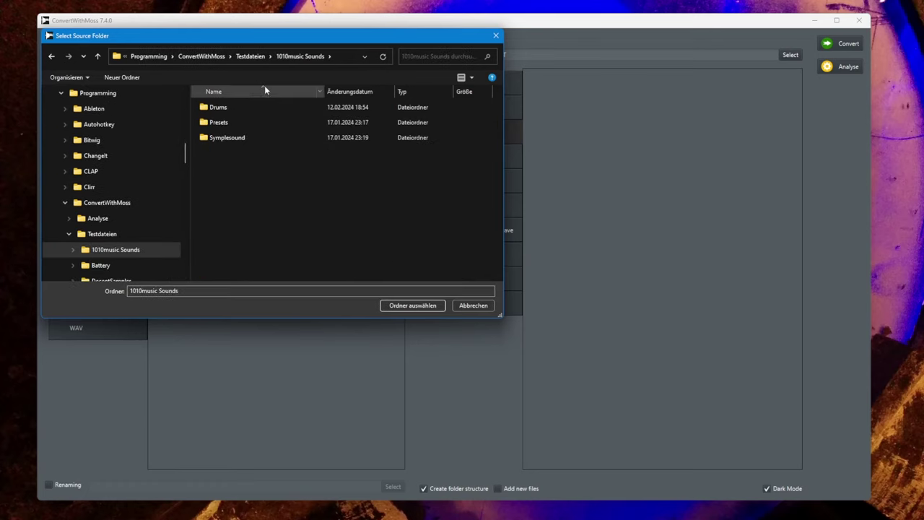
double_click(221, 123)
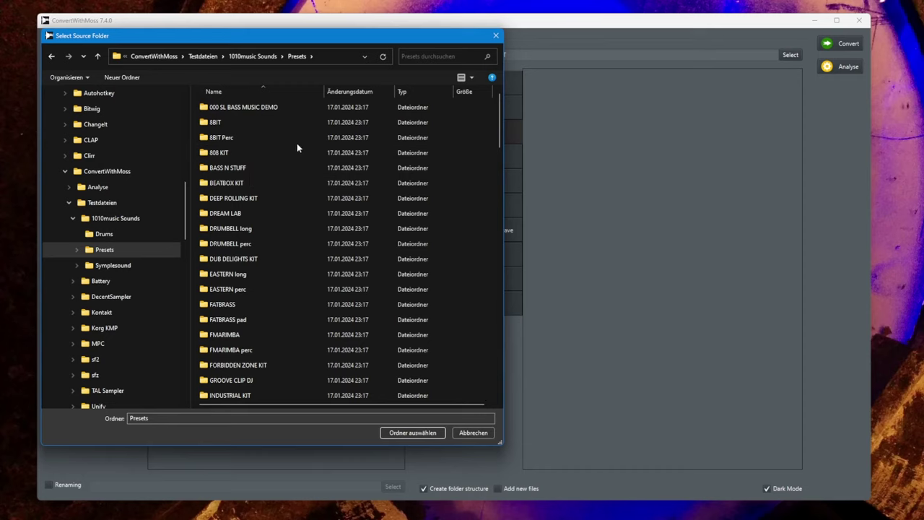
Step: Choose the 808 KIT folder as source and convert it to a Bitwig multisample
double_click(228, 154)
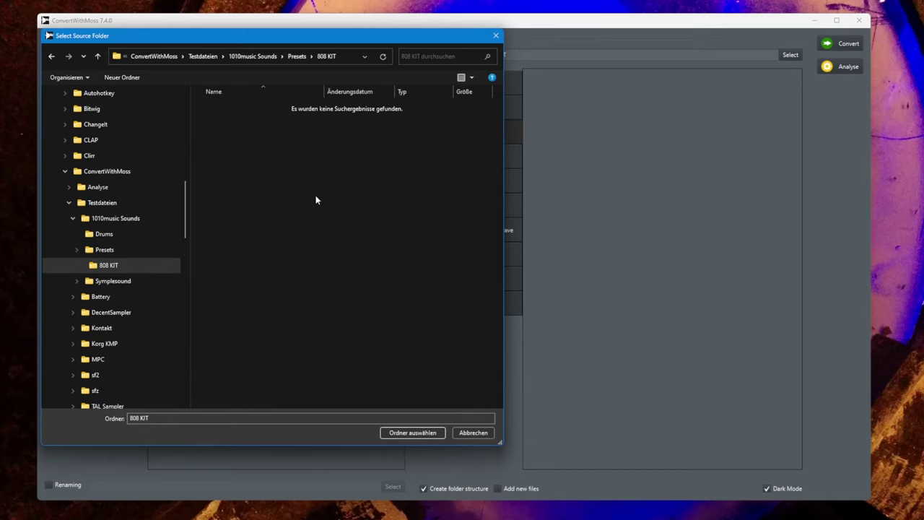
click(412, 432)
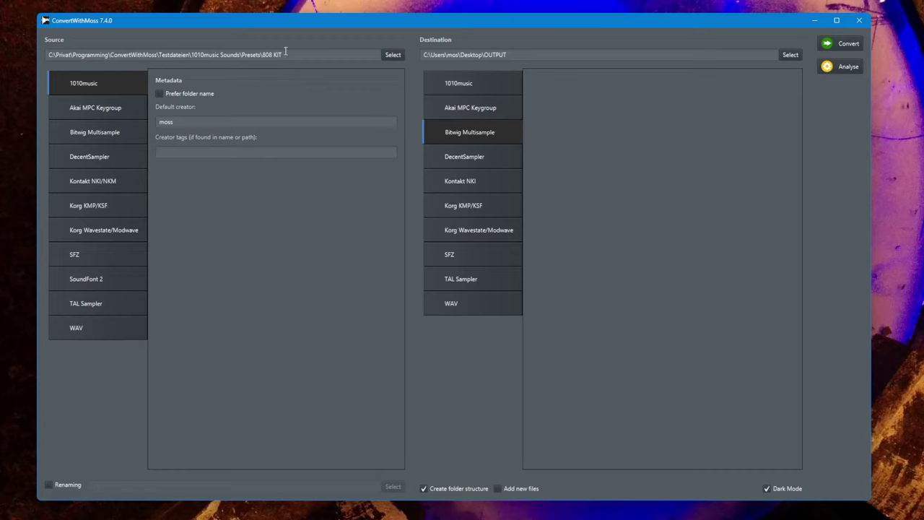
click(849, 44)
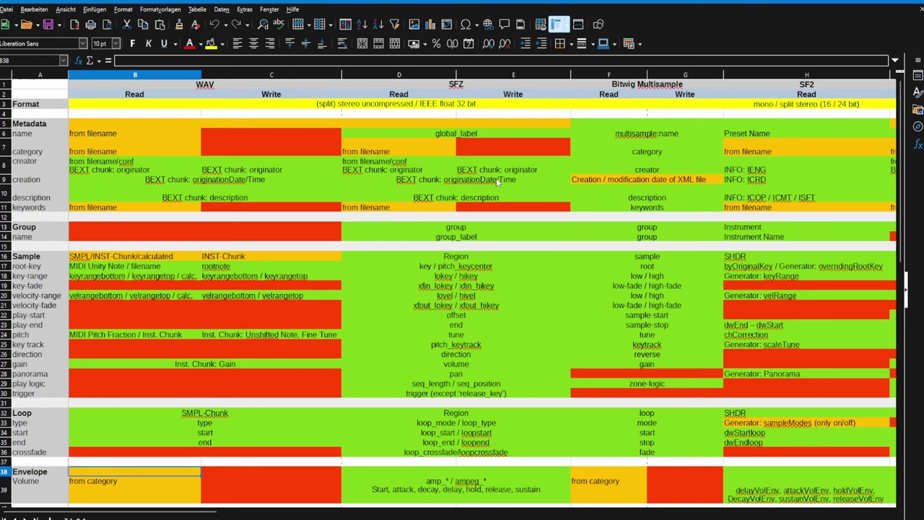
Step: Scroll the format sheet right to show the DecentSampler, MPC Keygroup, Korg and Kontakt 1-4 columns (I–Q)
drag(191, 514, 406, 517)
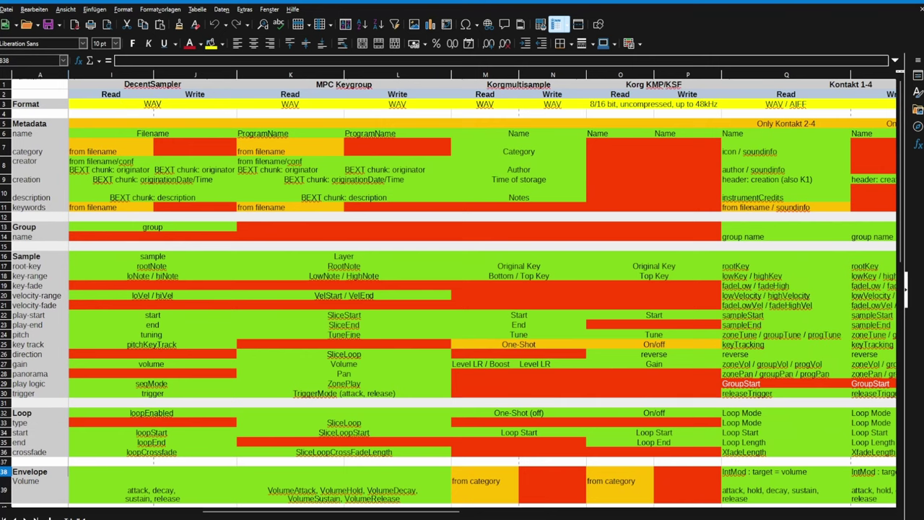
Step: Scroll right to the TAL Sampler and 1010music columns, then down to rows 22–51
drag(381, 512, 721, 498)
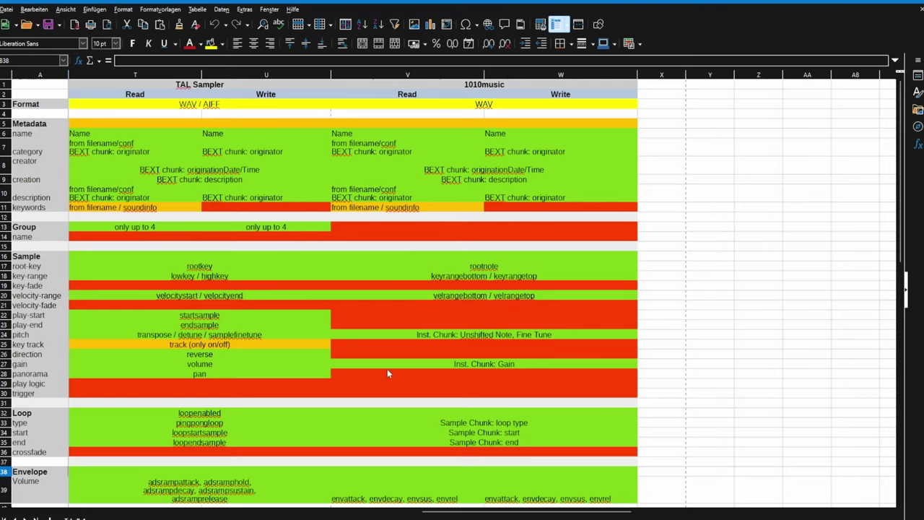
scroll(387, 378, down, 7)
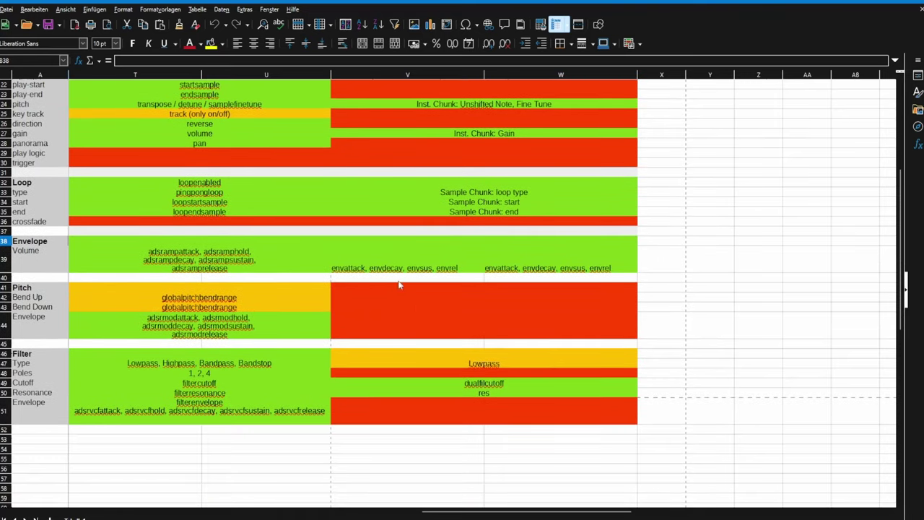